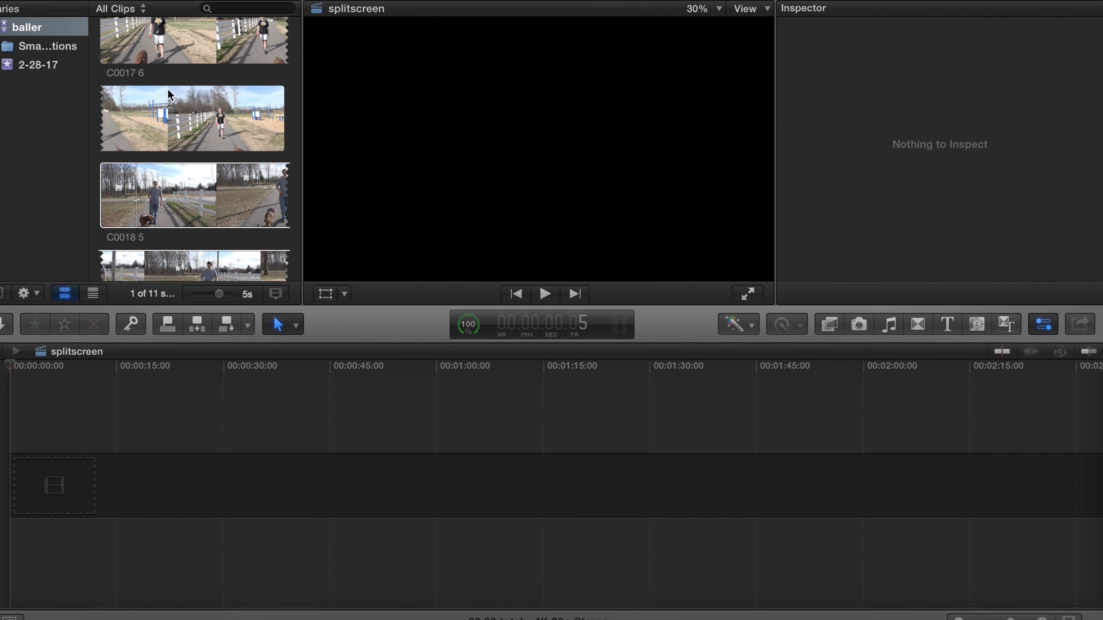
# Append clip C0017 6 to the timeline and turn on its on-screen Transform controls.
pyautogui.click(162, 56)
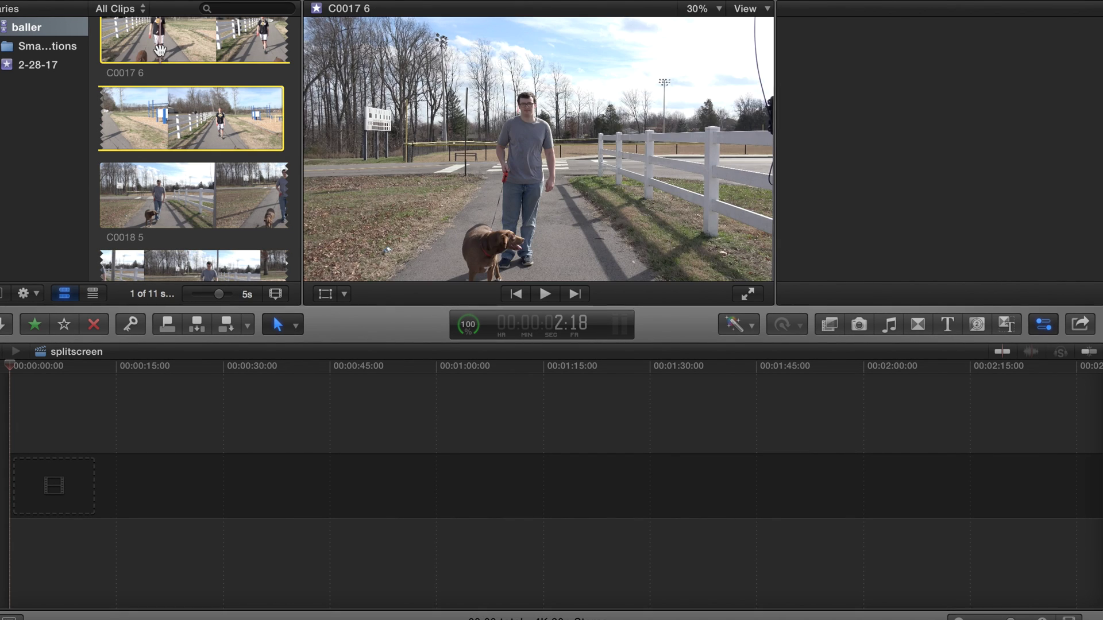
pyautogui.click(182, 328)
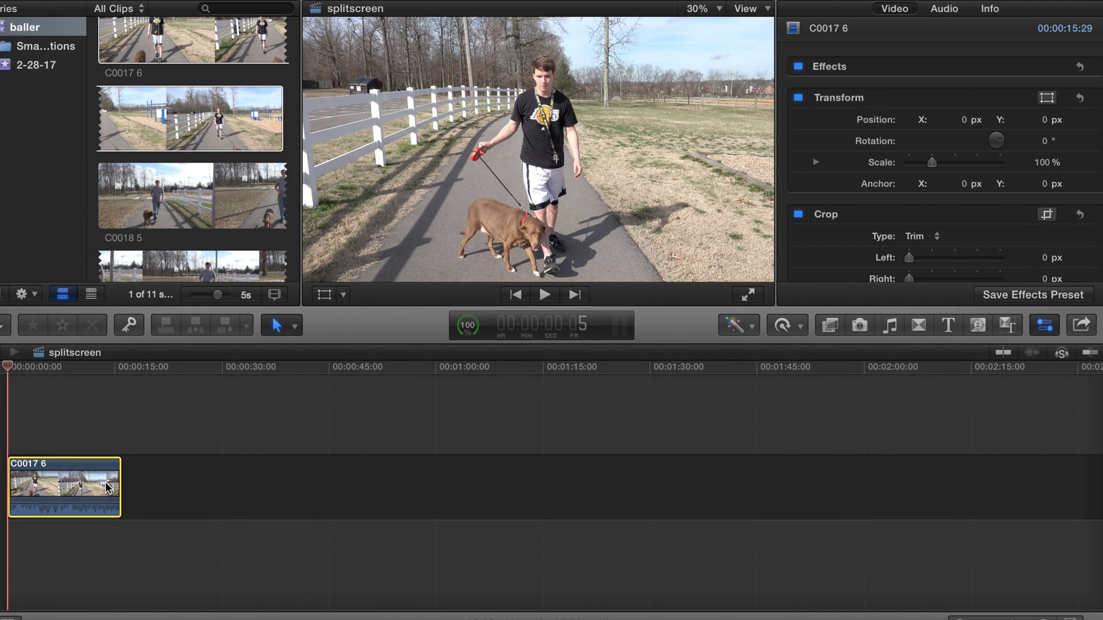
pyautogui.click(342, 295)
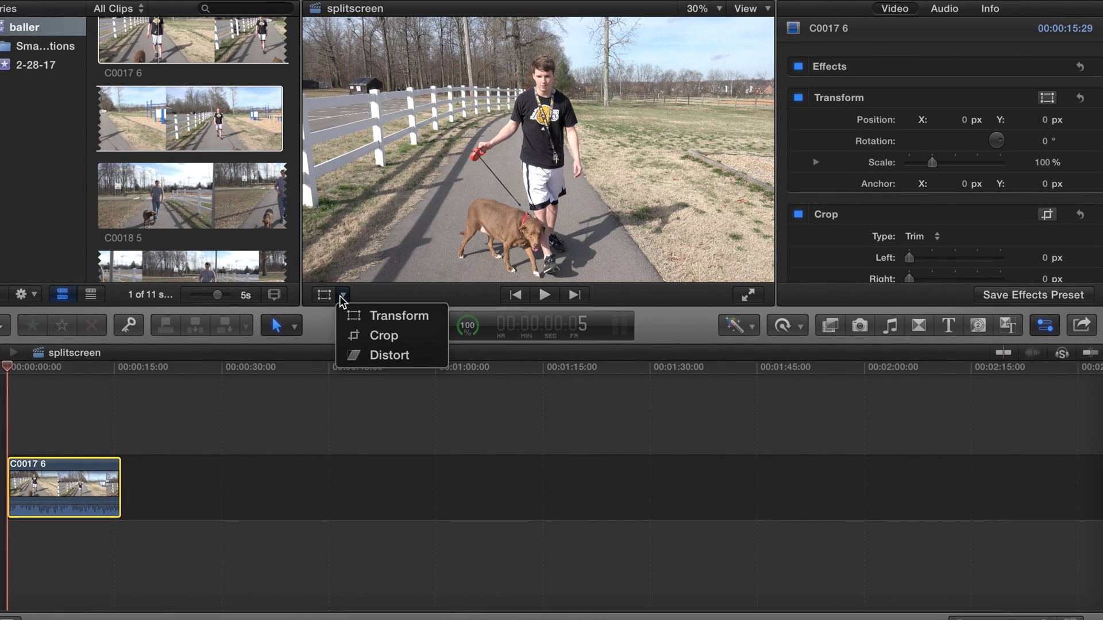
pyautogui.click(373, 319)
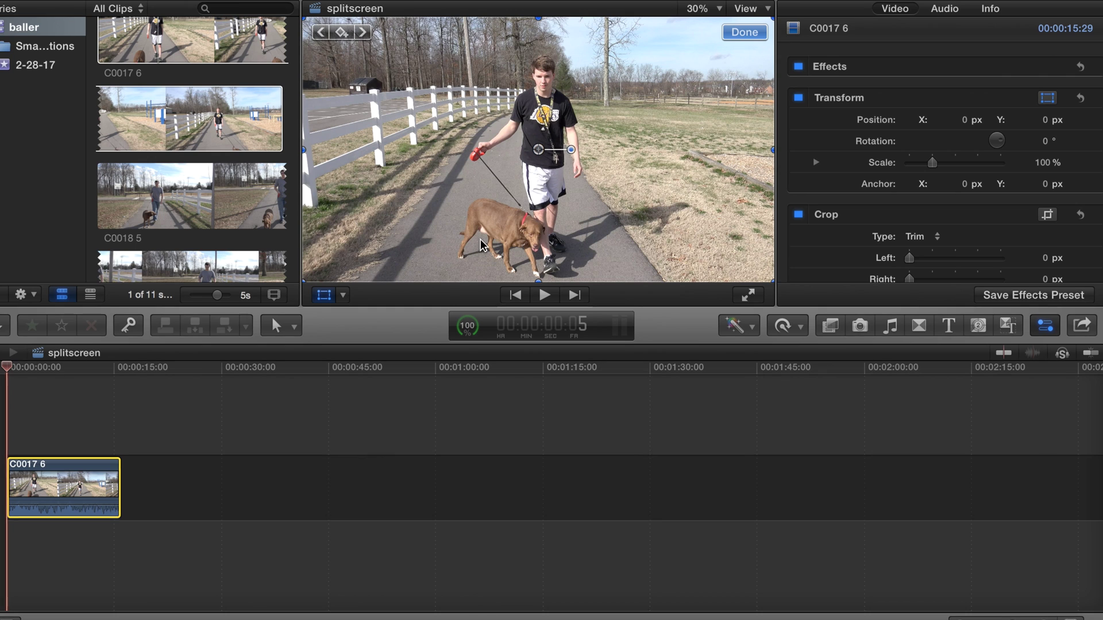
# With the viewer at 25%, scale C0017 6 to 121.25% and shift it left to X -761.
pyautogui.click(718, 9)
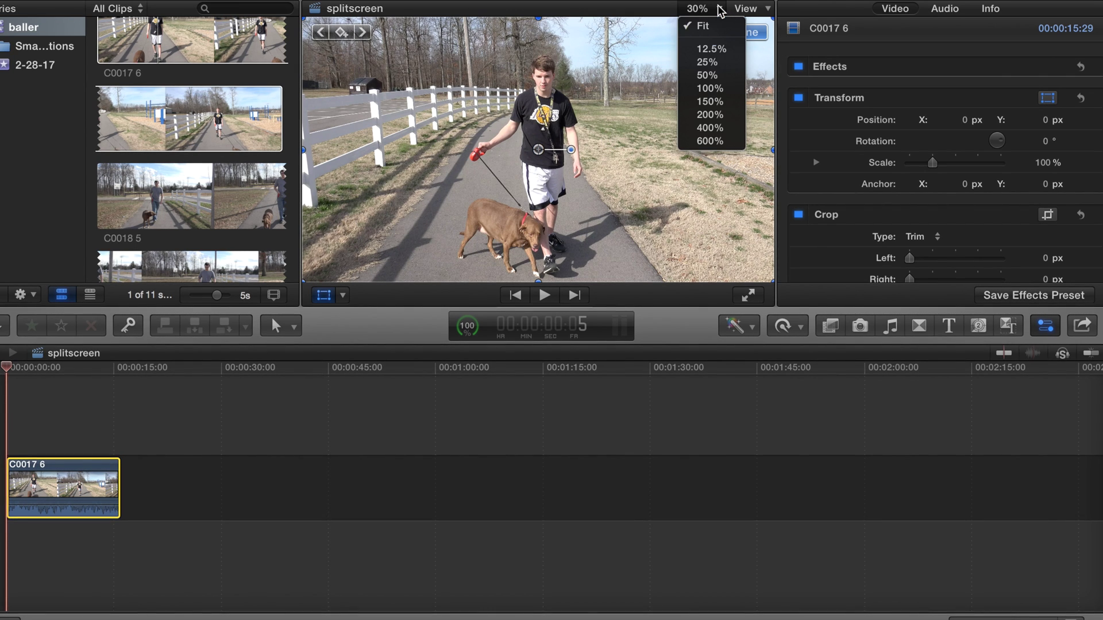
pyautogui.click(715, 62)
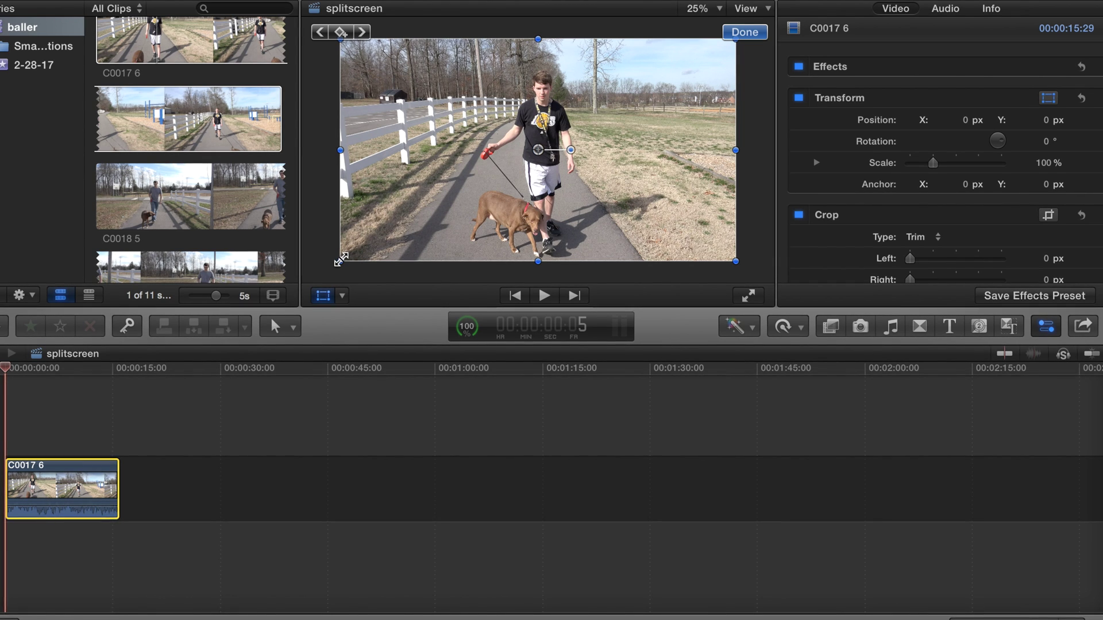
pyautogui.moveTo(343, 261); pyautogui.dragTo(296, 286)
pyautogui.moveTo(493, 193); pyautogui.dragTo(413, 187)
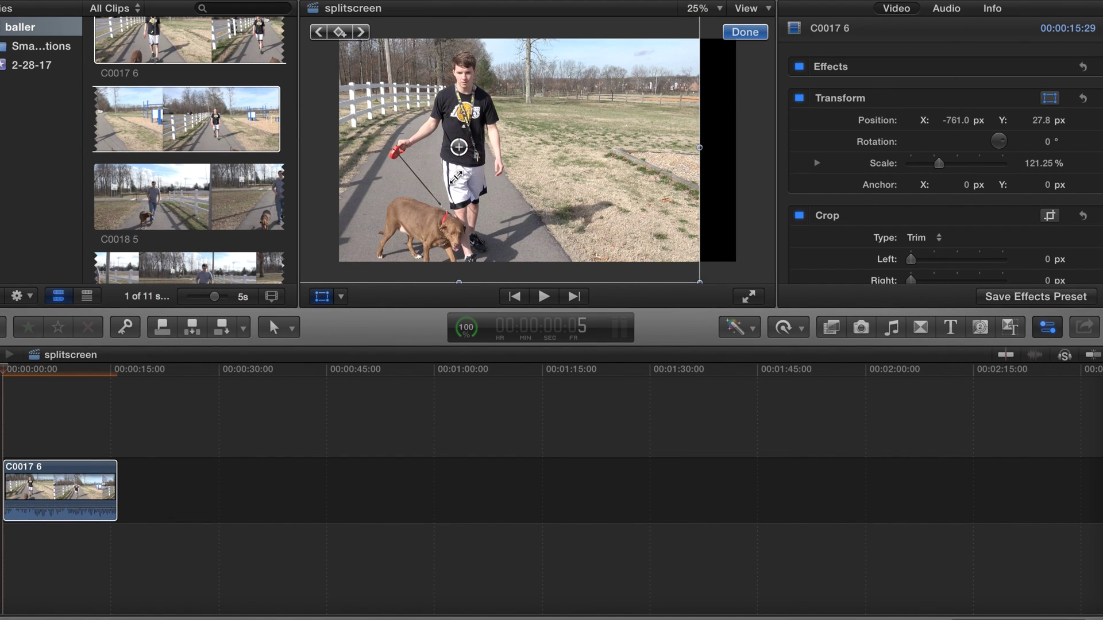
pyautogui.click(750, 34)
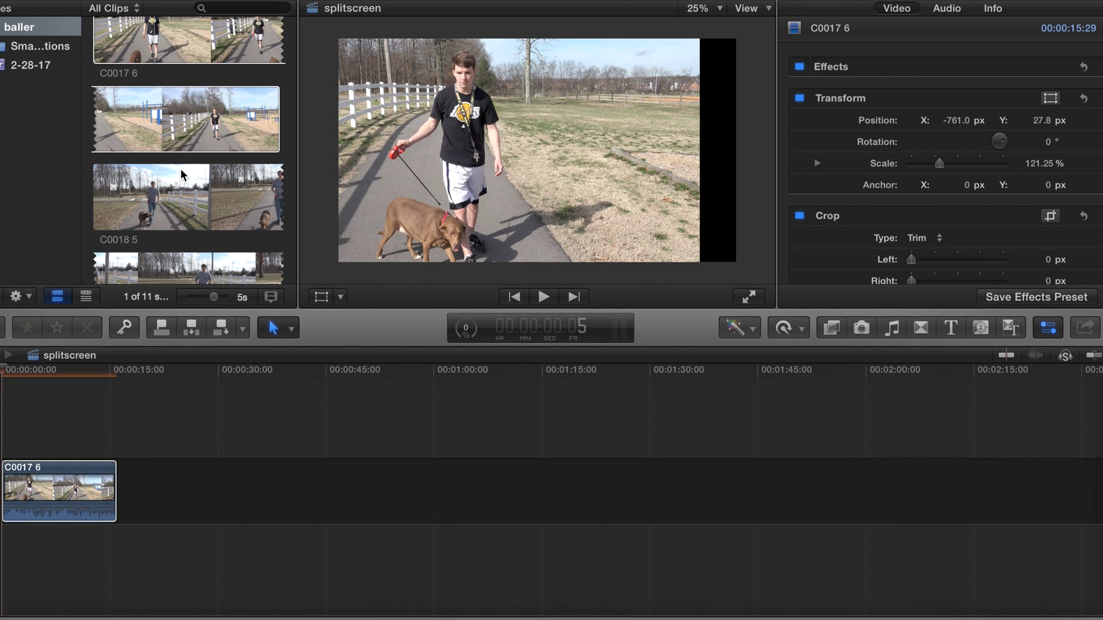
# Place clip C0018 5 in the timeline after C0017 6 and select it.
pyautogui.hotkey('shift', 'f')
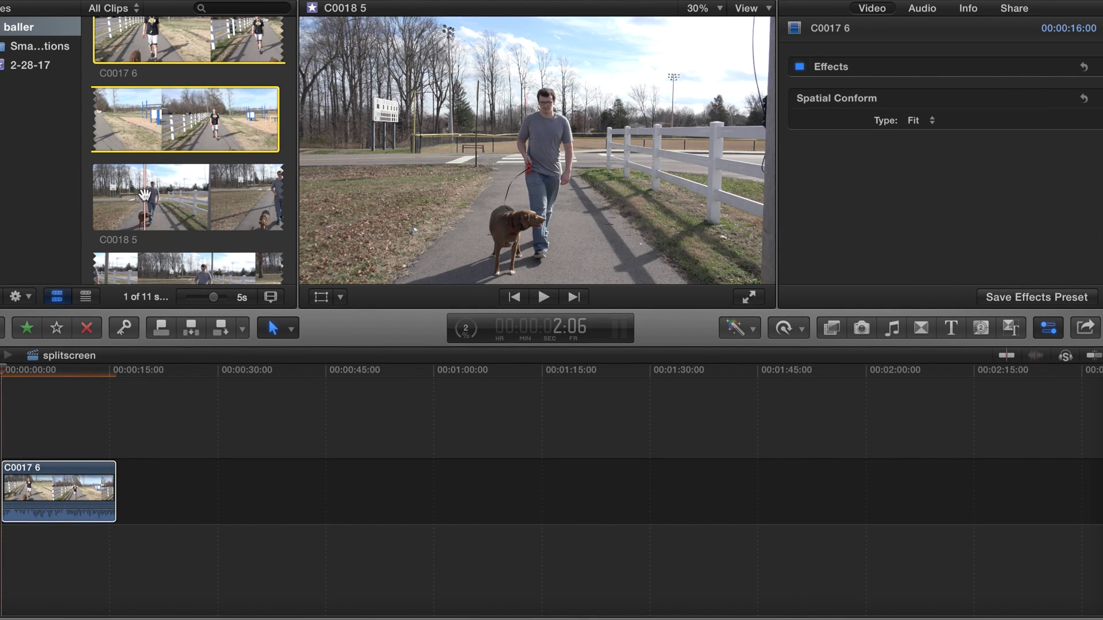
pyautogui.moveTo(143, 195); pyautogui.dragTo(238, 479)
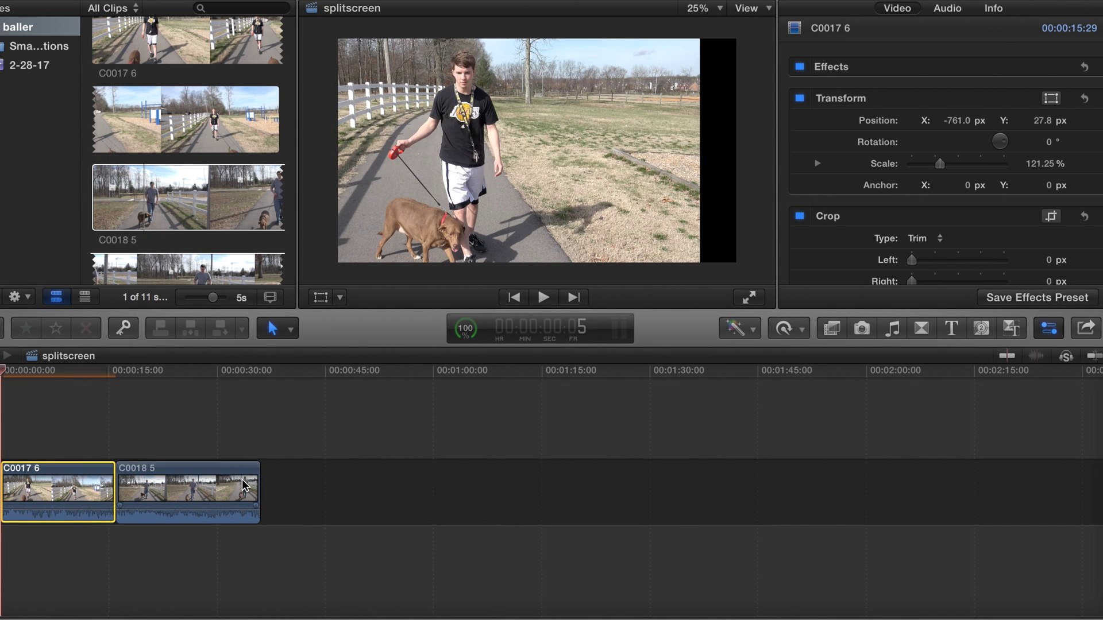
pyautogui.click(163, 453)
pyautogui.click(165, 491)
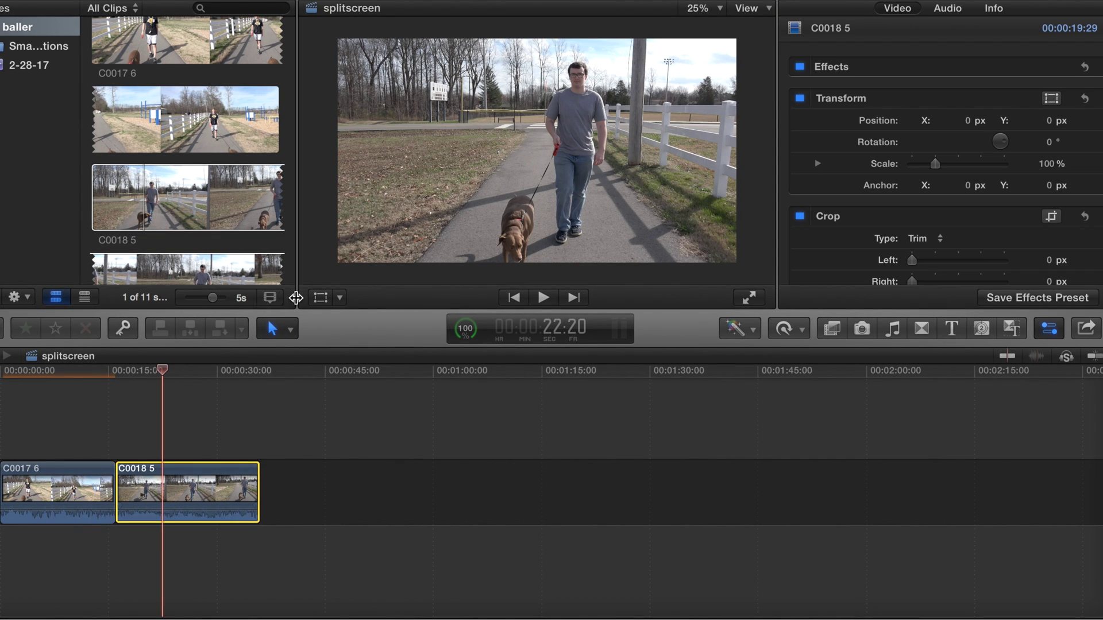
# Scale C0018 5 to 110.15% and move it right to X 587.6, Y -64.6 px.
pyautogui.click(320, 297)
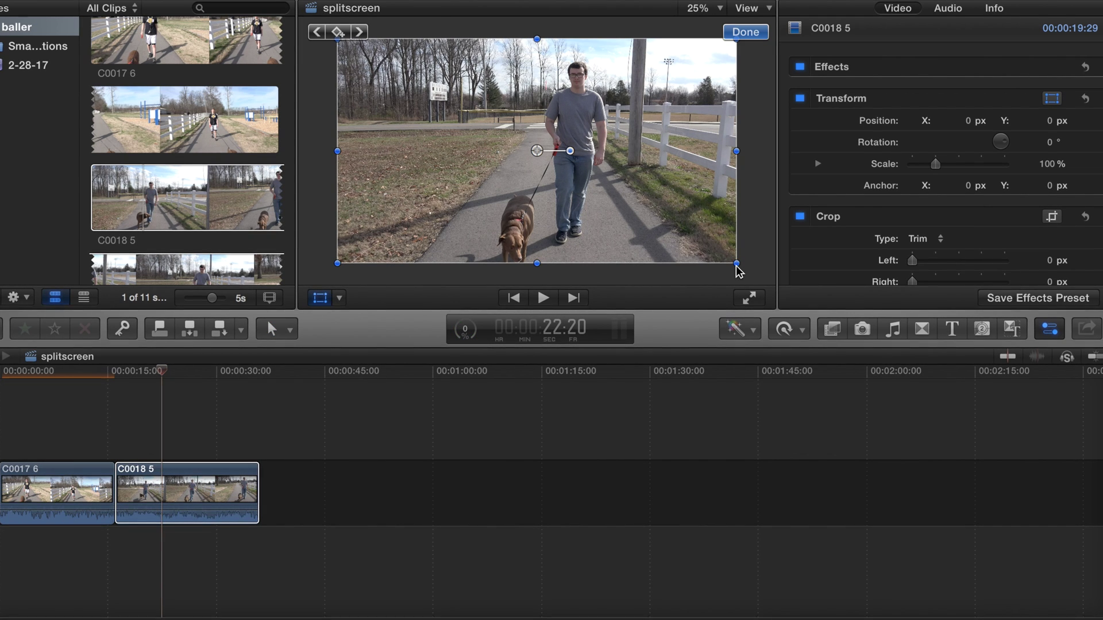
pyautogui.moveTo(736, 267); pyautogui.dragTo(756, 275)
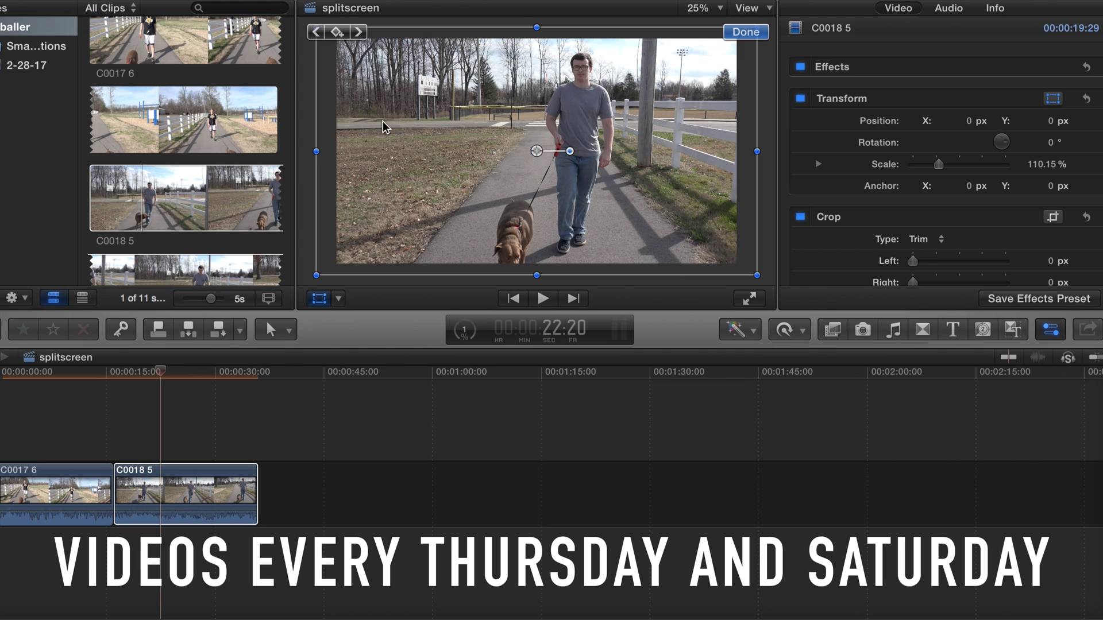
pyautogui.moveTo(381, 127); pyautogui.dragTo(476, 110)
pyautogui.click(747, 31)
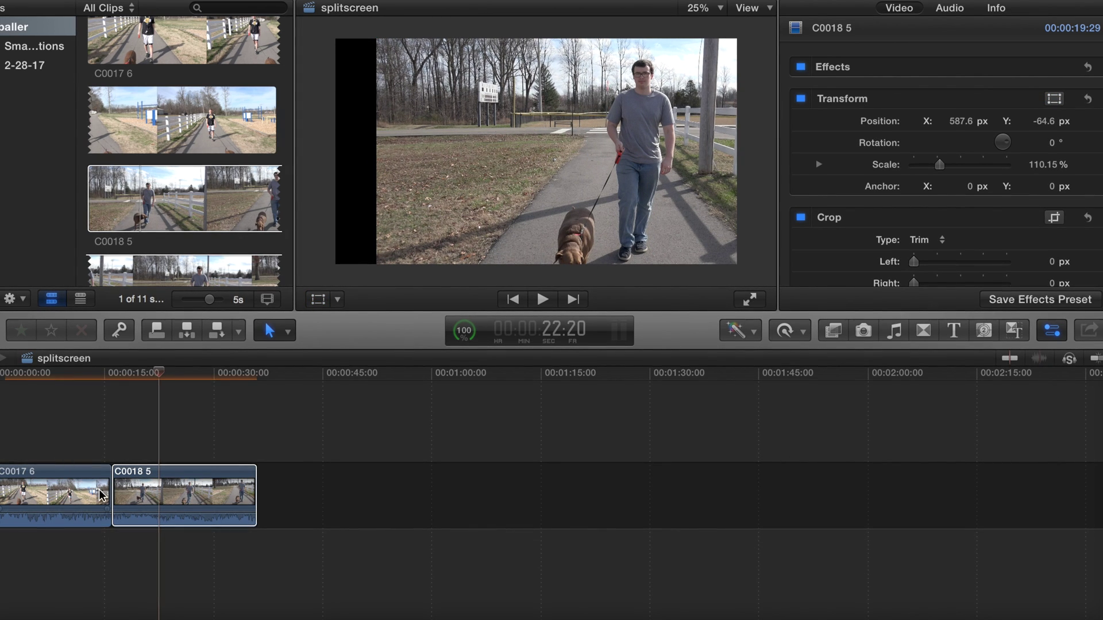
# Stack C0018 5 above C0017 6 at the start and apply the Draw Mask effect to it.
pyautogui.moveTo(164, 477); pyautogui.dragTo(107, 425)
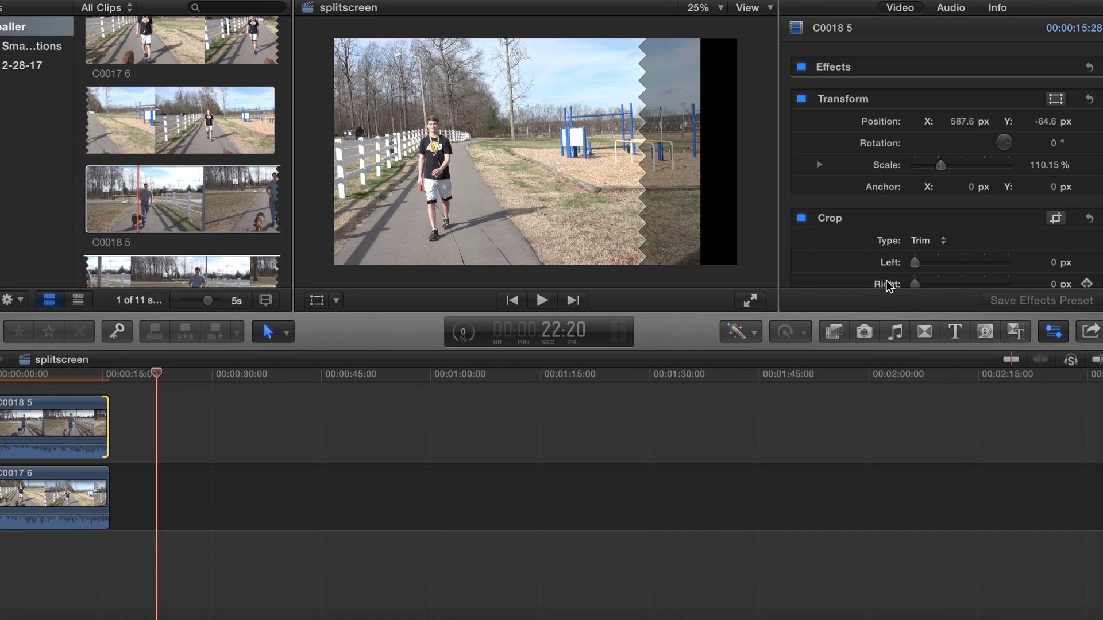
pyautogui.click(835, 332)
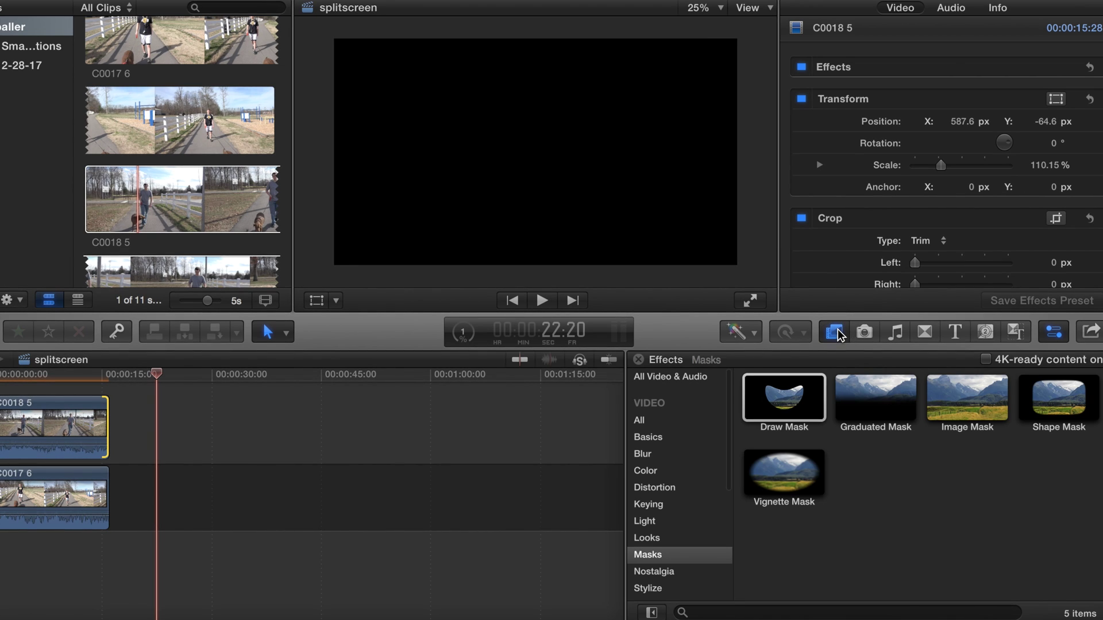
pyautogui.moveTo(771, 393)
pyautogui.mouseDown()
pyautogui.moveTo(440, 382)
pyautogui.moveTo(188, 399)
pyautogui.moveTo(53, 426)
pyautogui.mouseUp()
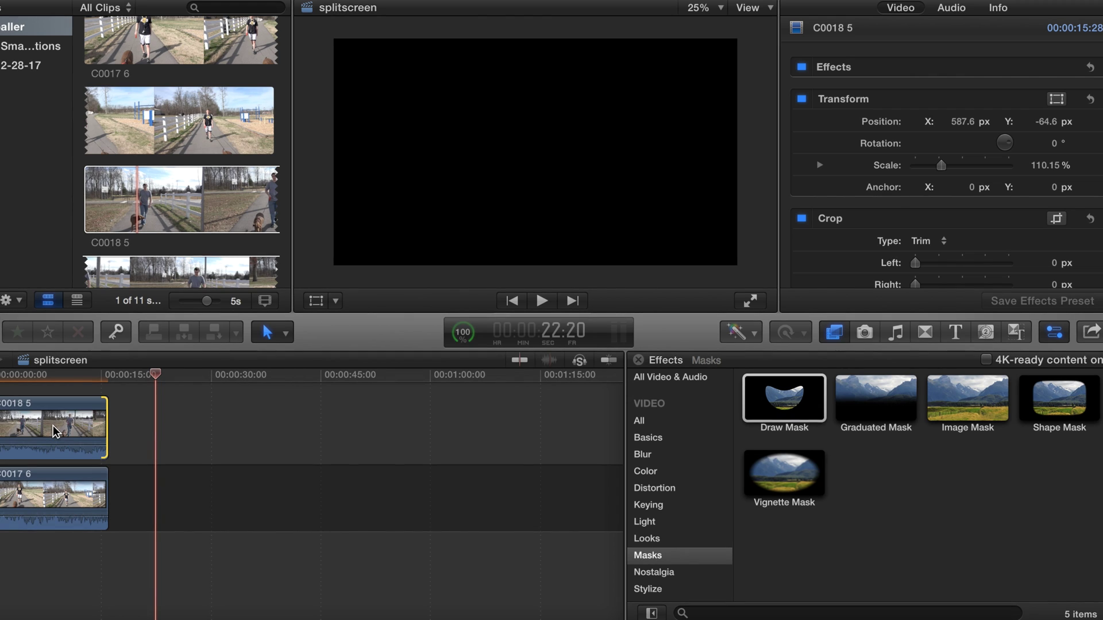
pyautogui.click(28, 379)
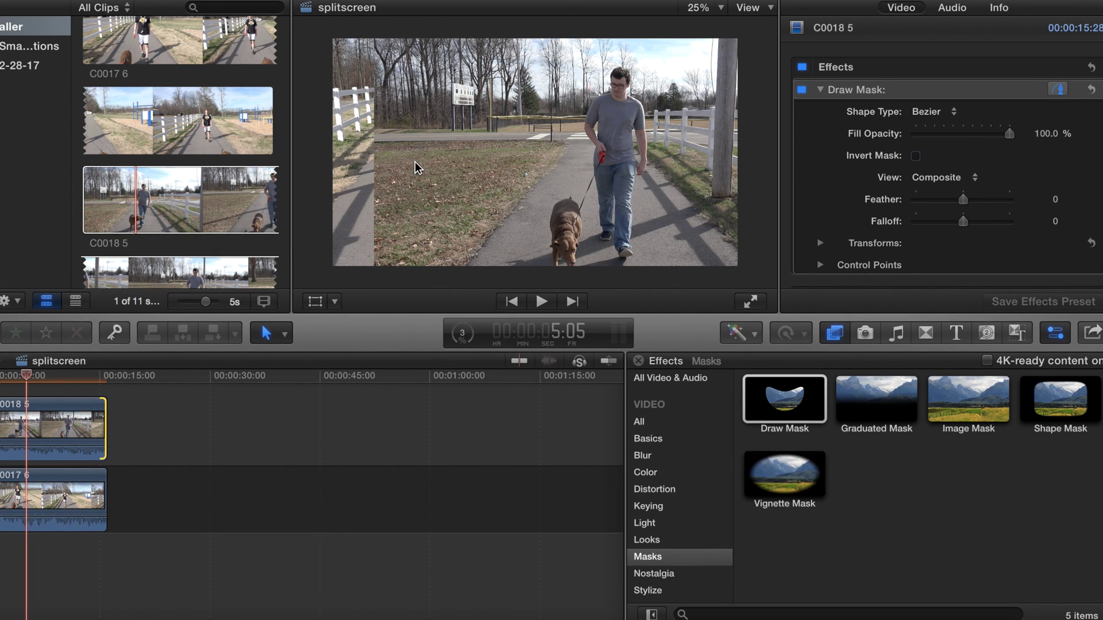
# Draw a closed four-point mask from the centre line to the right edge, keeping C0018 5's right half.
pyautogui.click(66, 410)
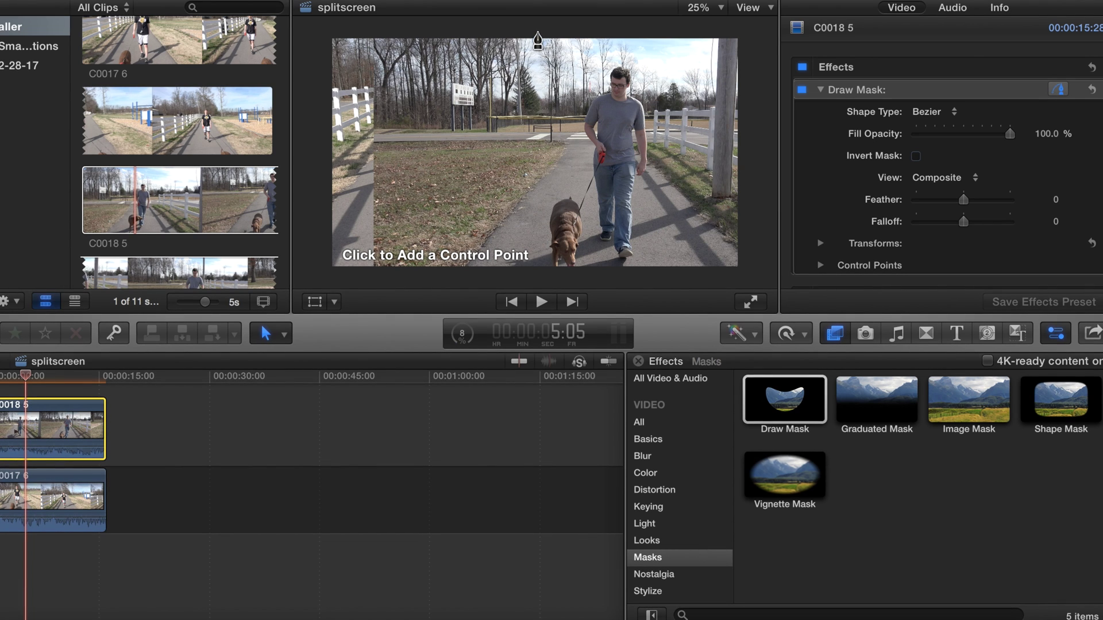
pyautogui.click(537, 32)
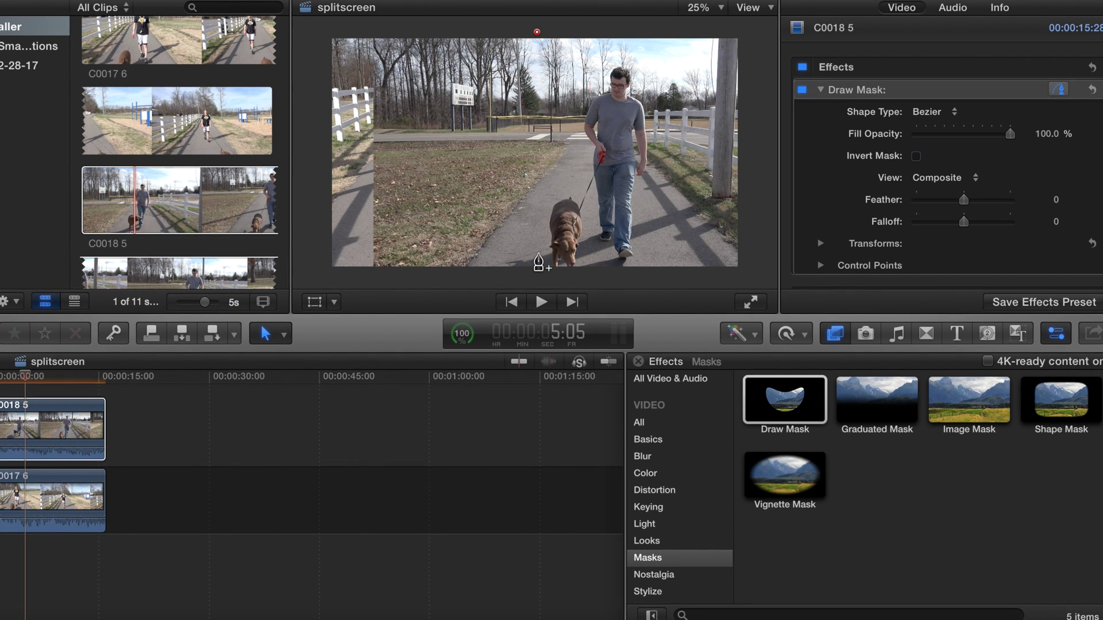
pyautogui.click(533, 273)
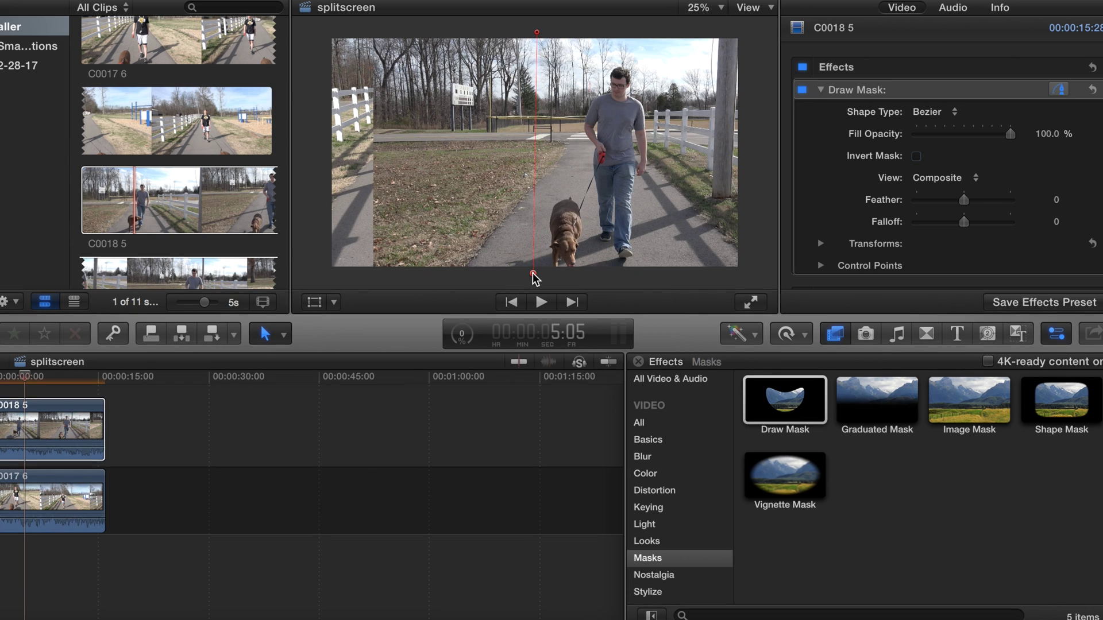
pyautogui.click(752, 276)
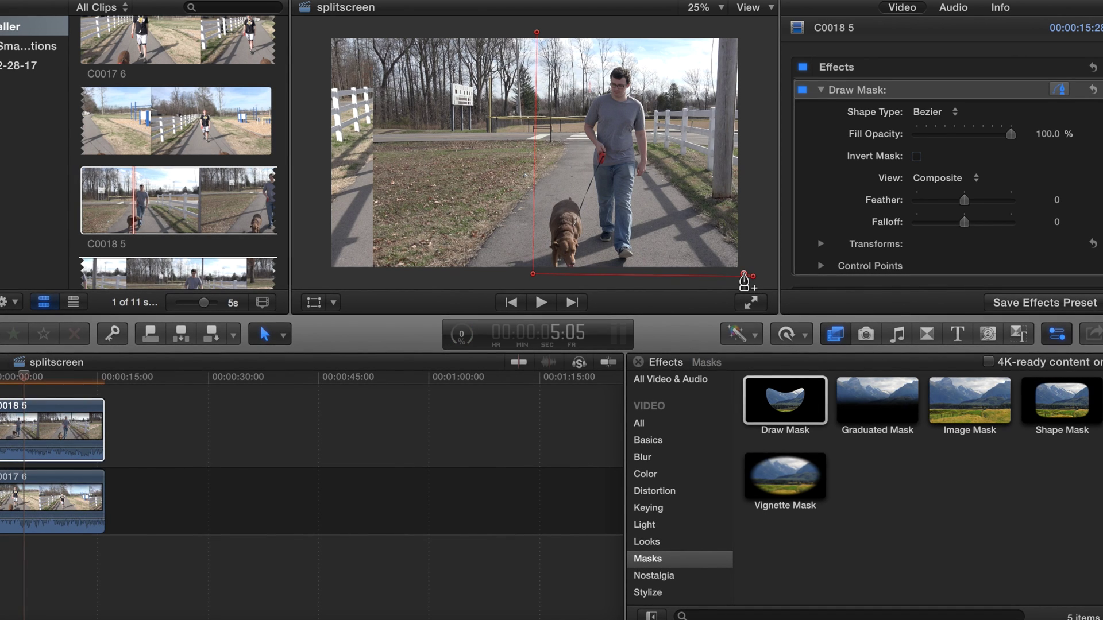
pyautogui.click(751, 33)
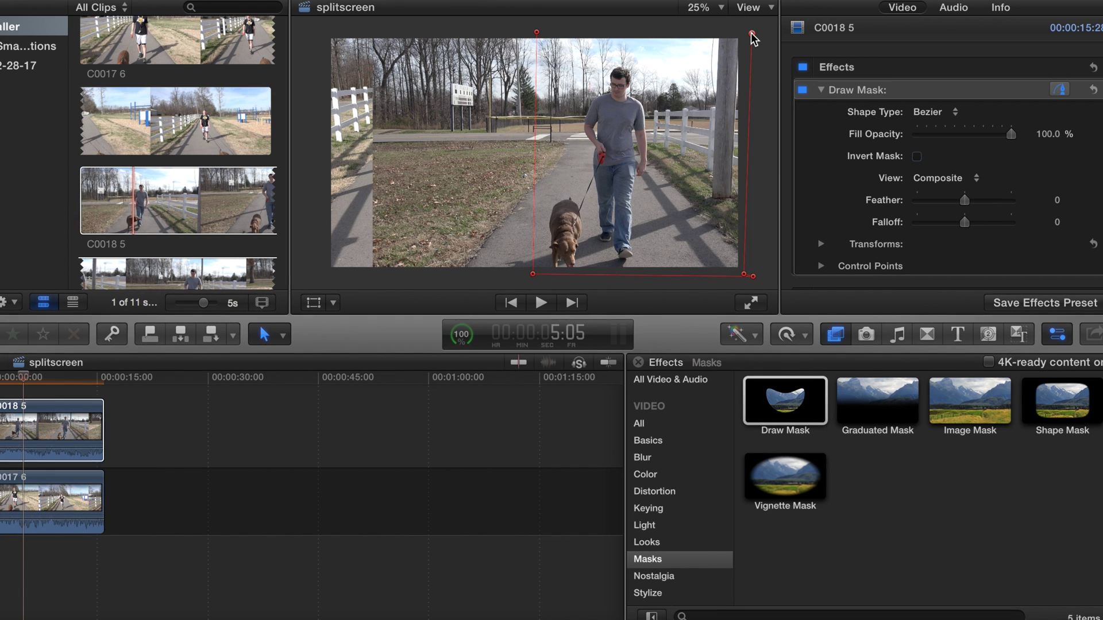
pyautogui.click(537, 33)
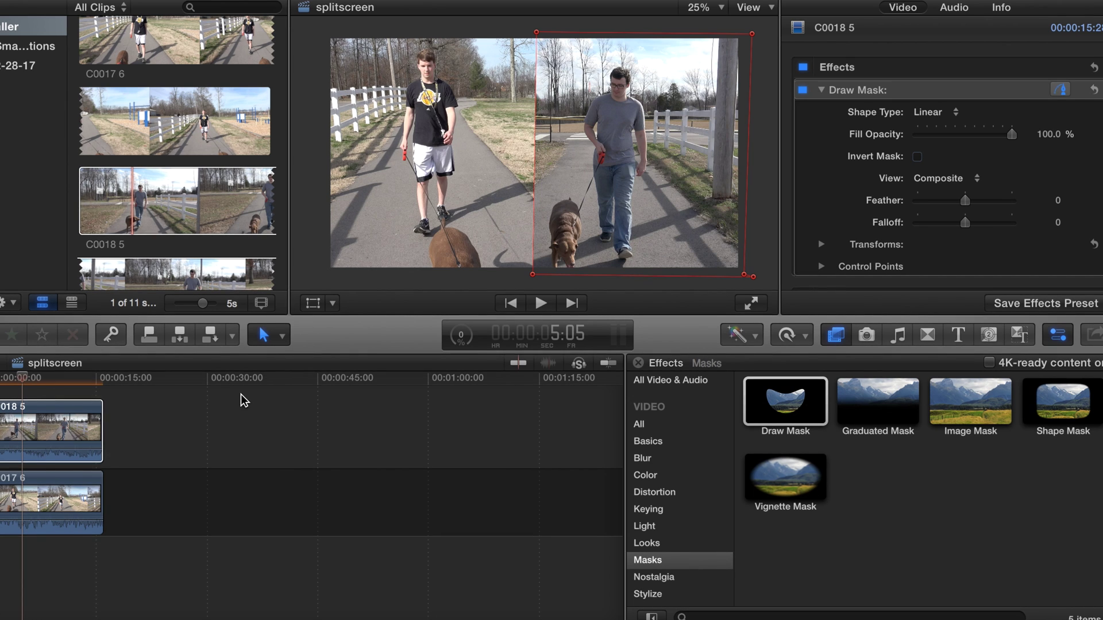
pyautogui.click(637, 363)
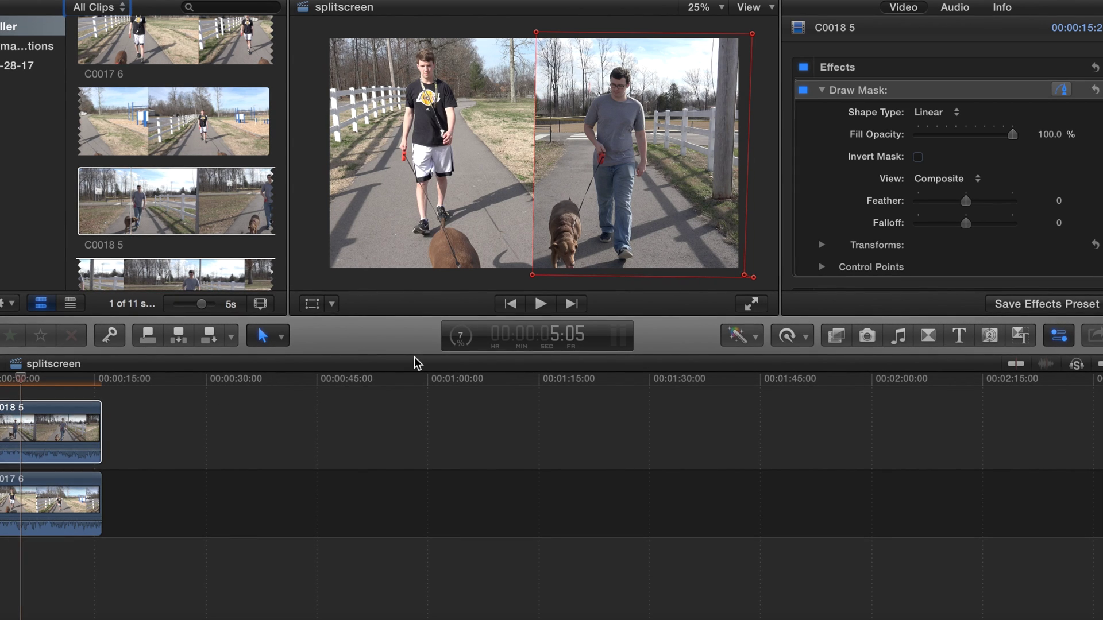
# Select clip C0017 6 and switch the viewer's on-screen controls to Transform.
pyautogui.click(314, 310)
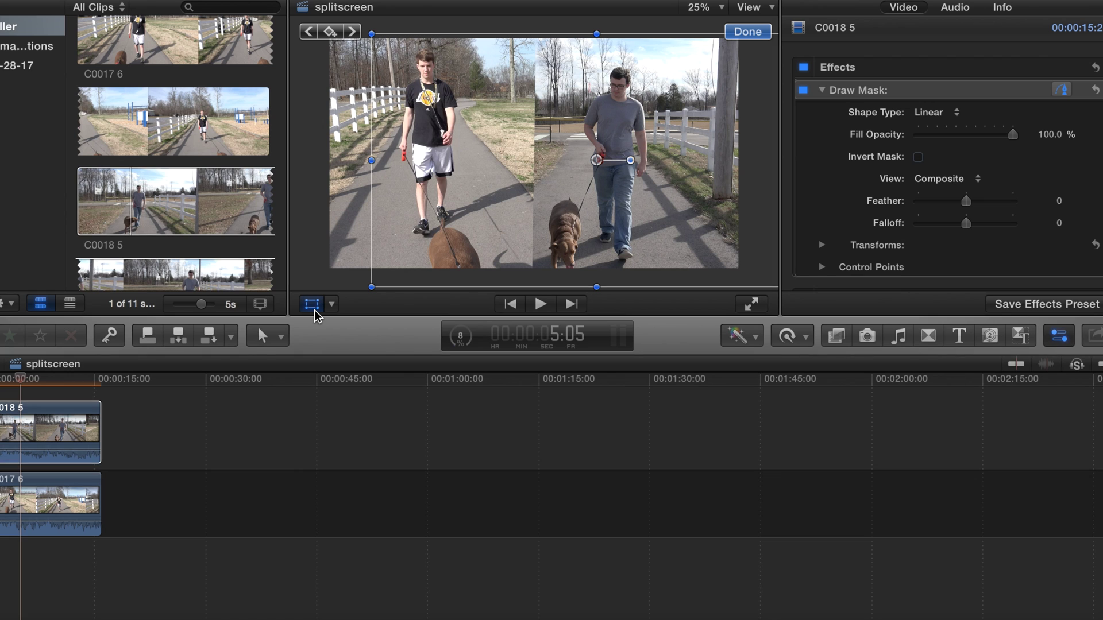
pyautogui.click(353, 189)
pyautogui.click(59, 500)
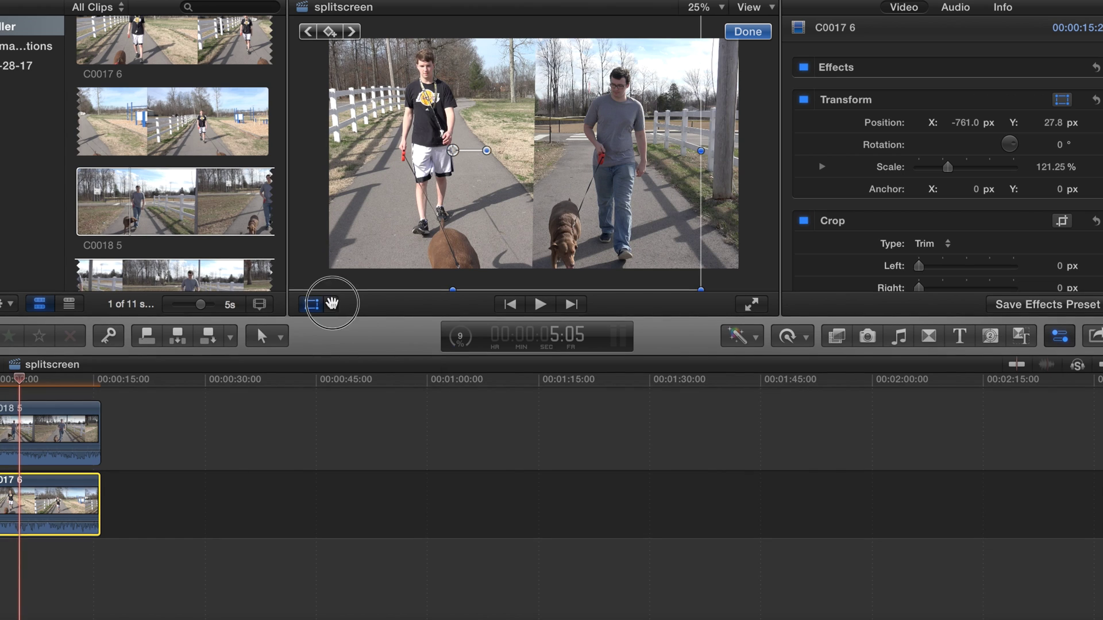
pyautogui.click(331, 304)
pyautogui.click(352, 329)
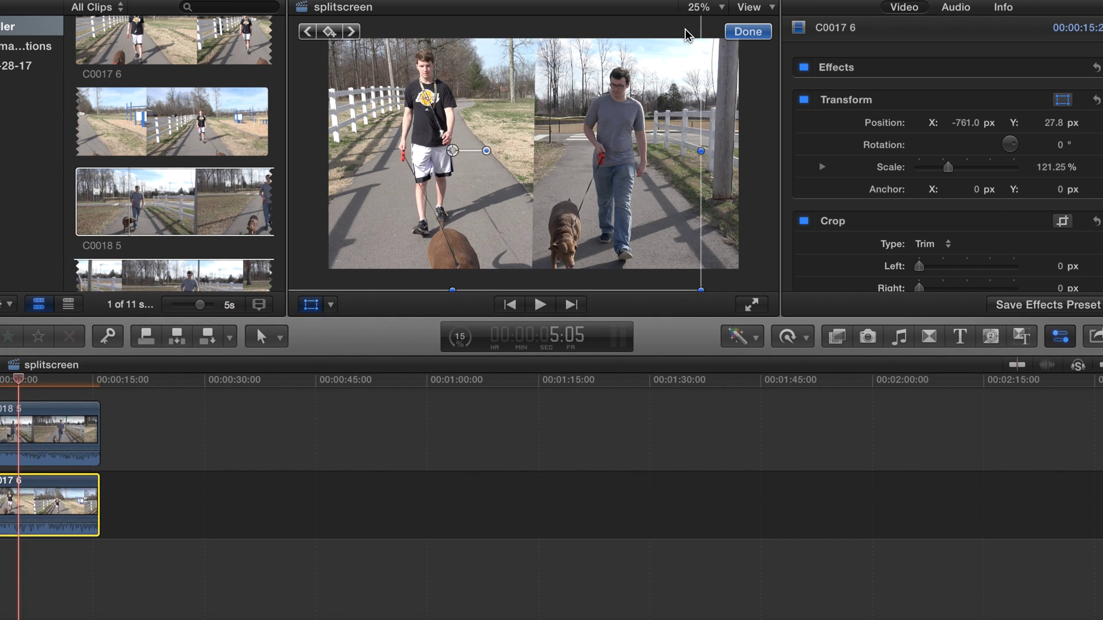
# With the viewer at 12.5%, scale C0017 6 to 133.85% and lower it to Y -93.8 px.
pyautogui.click(721, 7)
pyautogui.click(712, 49)
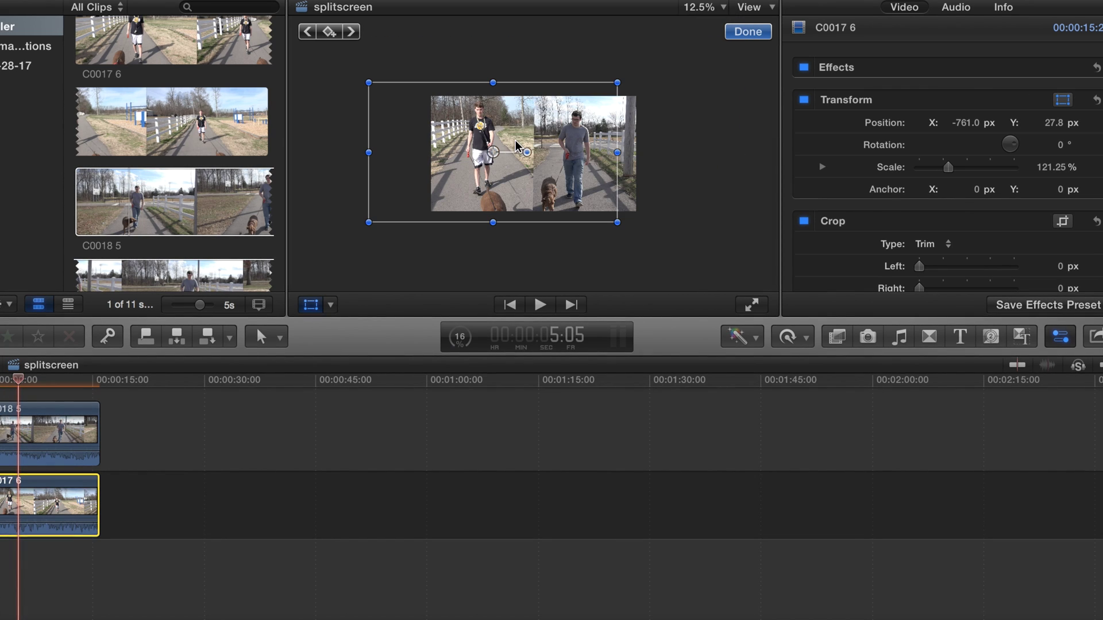
pyautogui.moveTo(373, 223)
pyautogui.mouseDown()
pyautogui.moveTo(347, 233)
pyautogui.moveTo(356, 230)
pyautogui.mouseUp()
pyautogui.moveTo(470, 166); pyautogui.dragTo(469, 175)
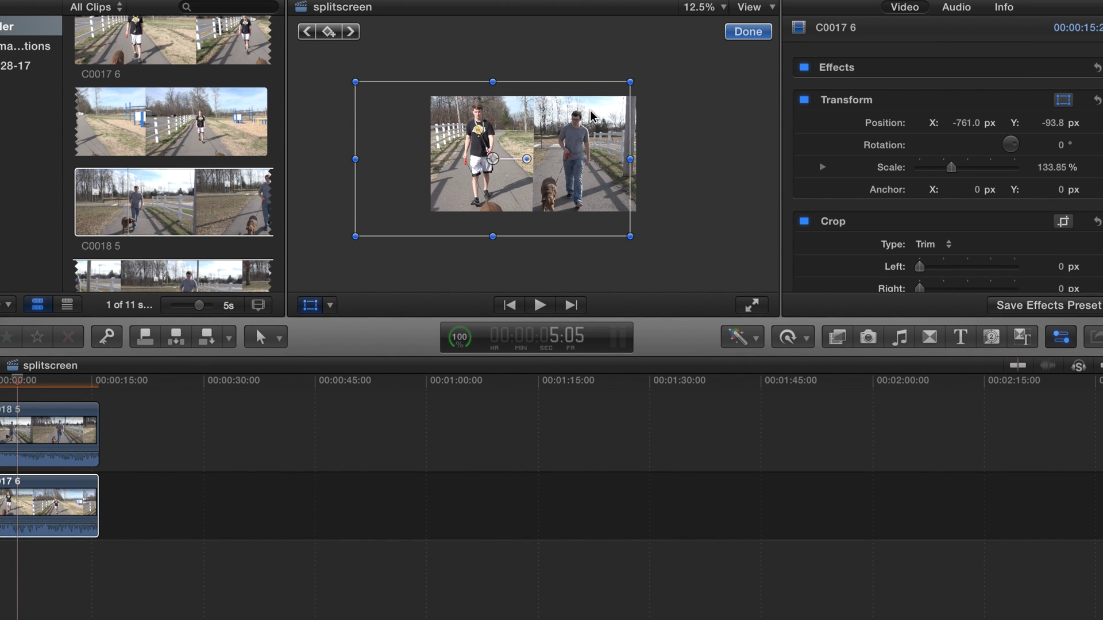
pyautogui.click(747, 32)
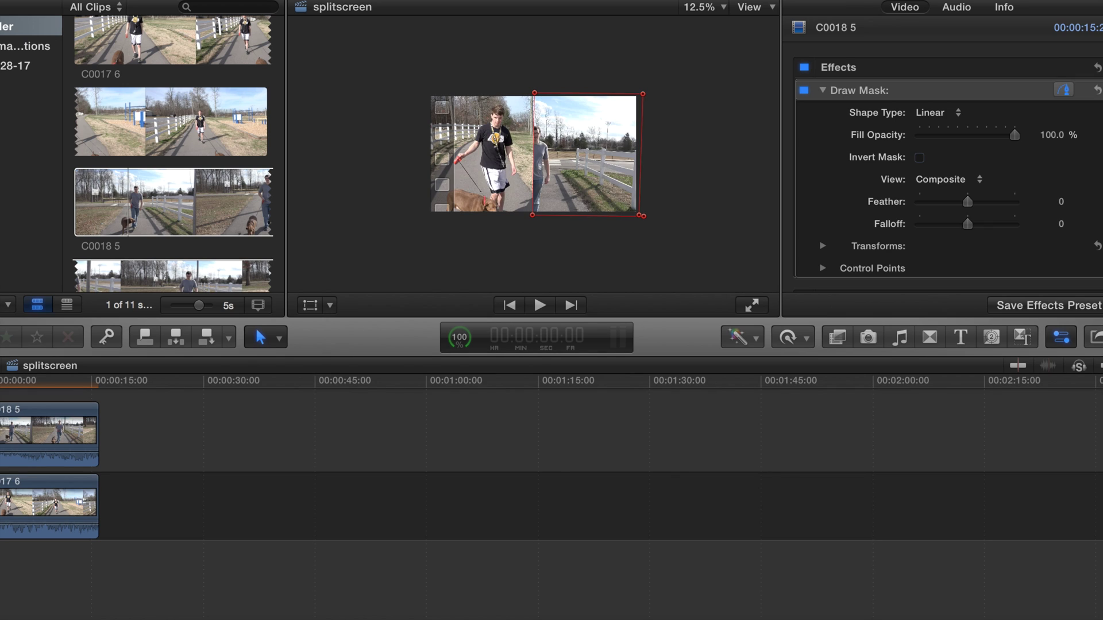
# Set the viewer zoom to Fit and briefly play the split screen.
pyautogui.click(719, 8)
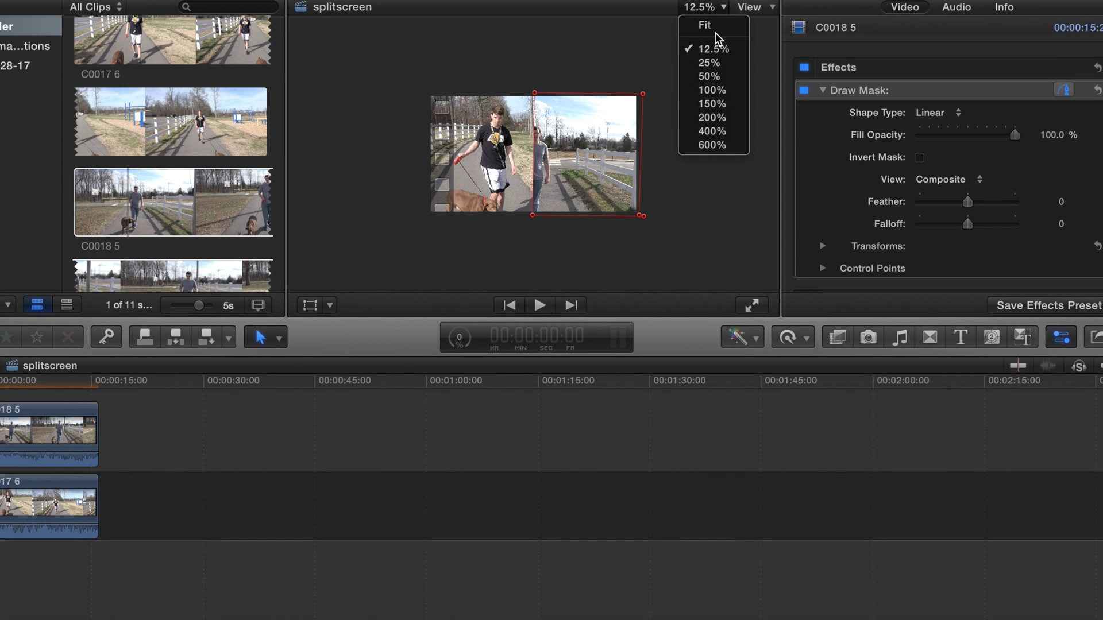
pyautogui.click(717, 26)
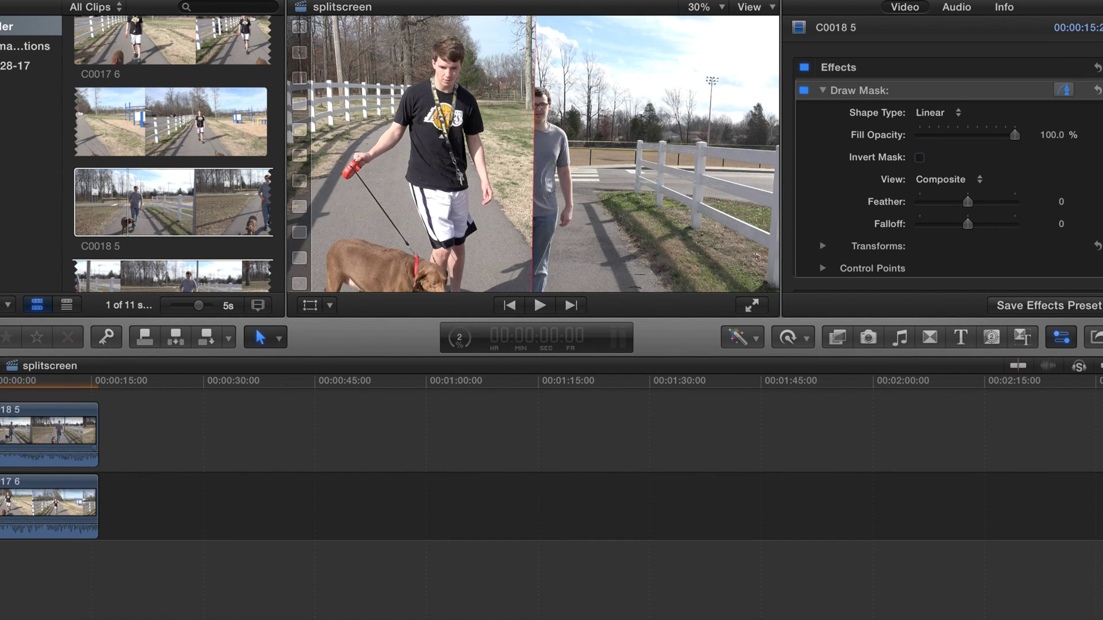
pyautogui.press('space')
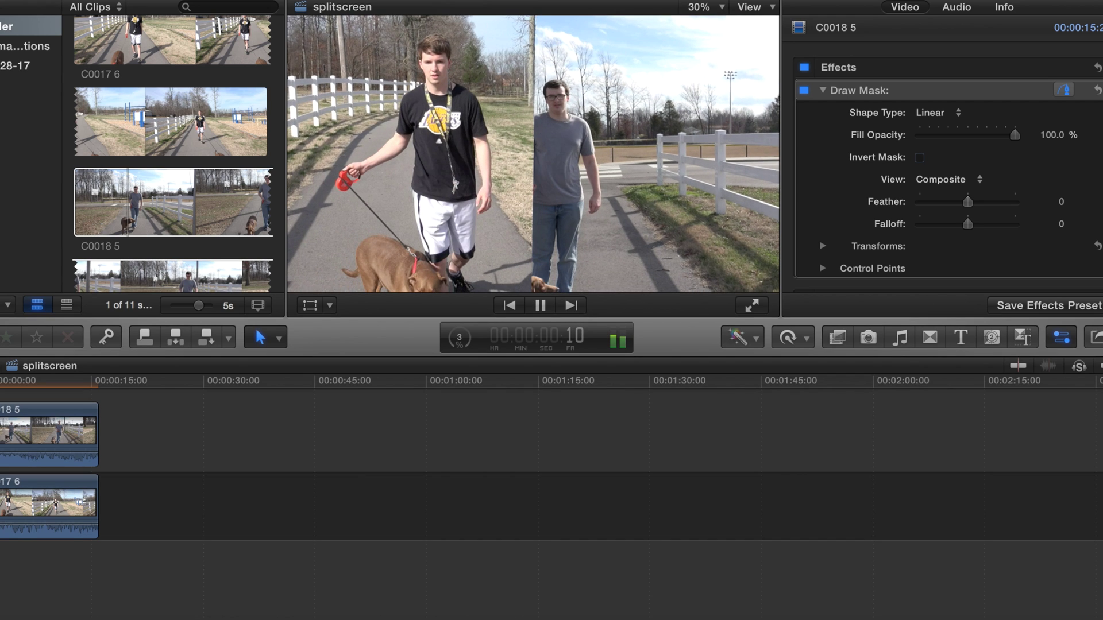
pyautogui.press('space')
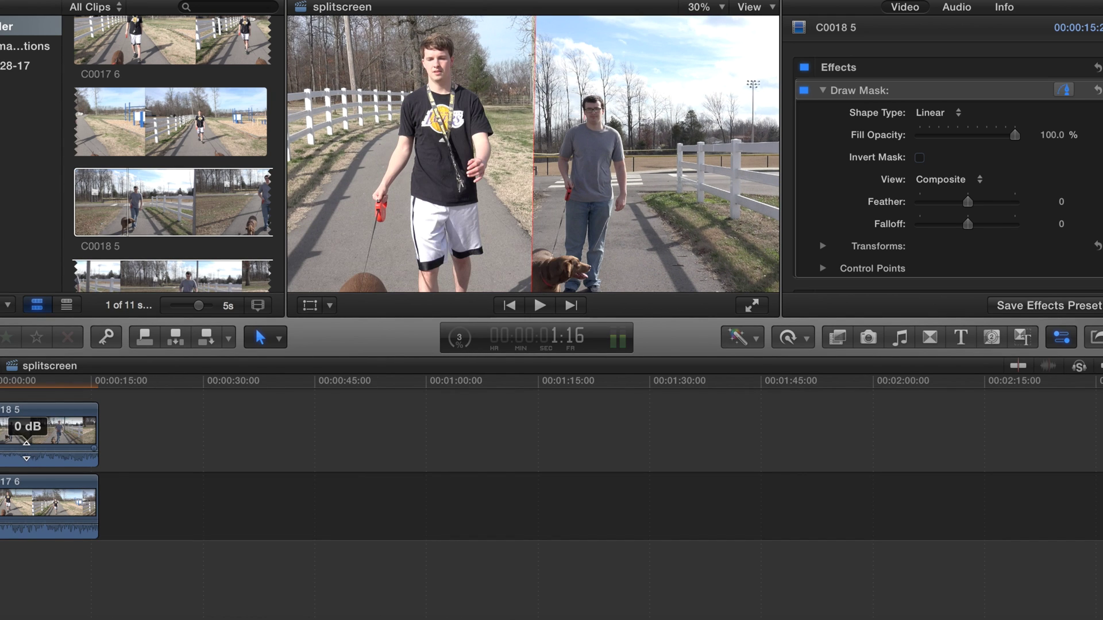
# Pull both clips' volume lines to the bottom, then play from the project start.
pyautogui.moveTo(27, 451); pyautogui.dragTo(26, 464)
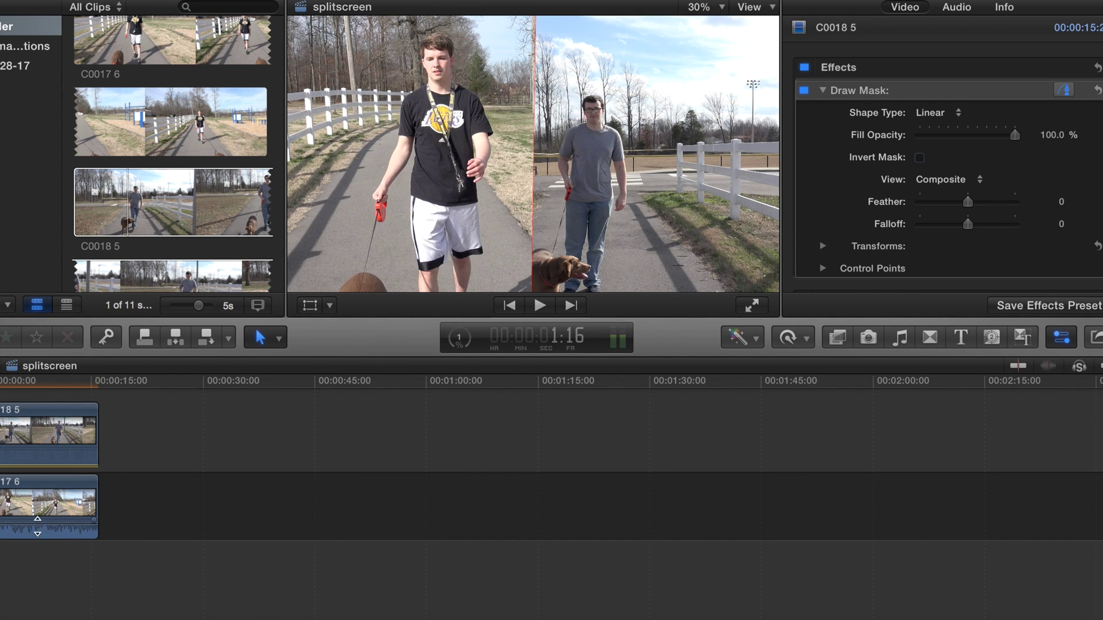
pyautogui.moveTo(37, 526); pyautogui.dragTo(29, 591)
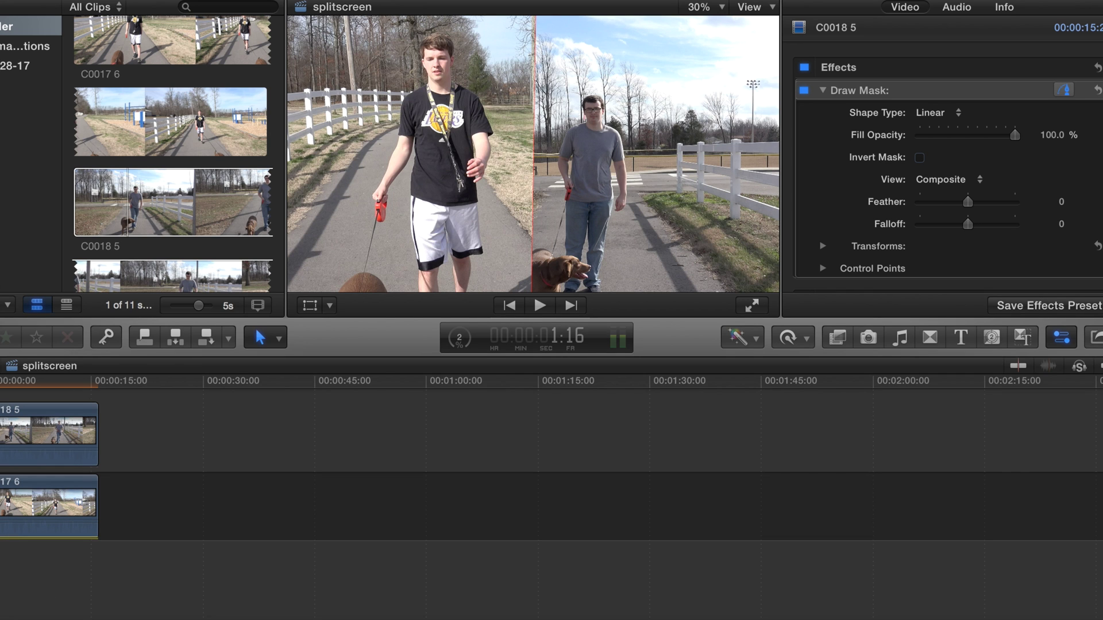
pyautogui.press('Home')
pyautogui.press('space')
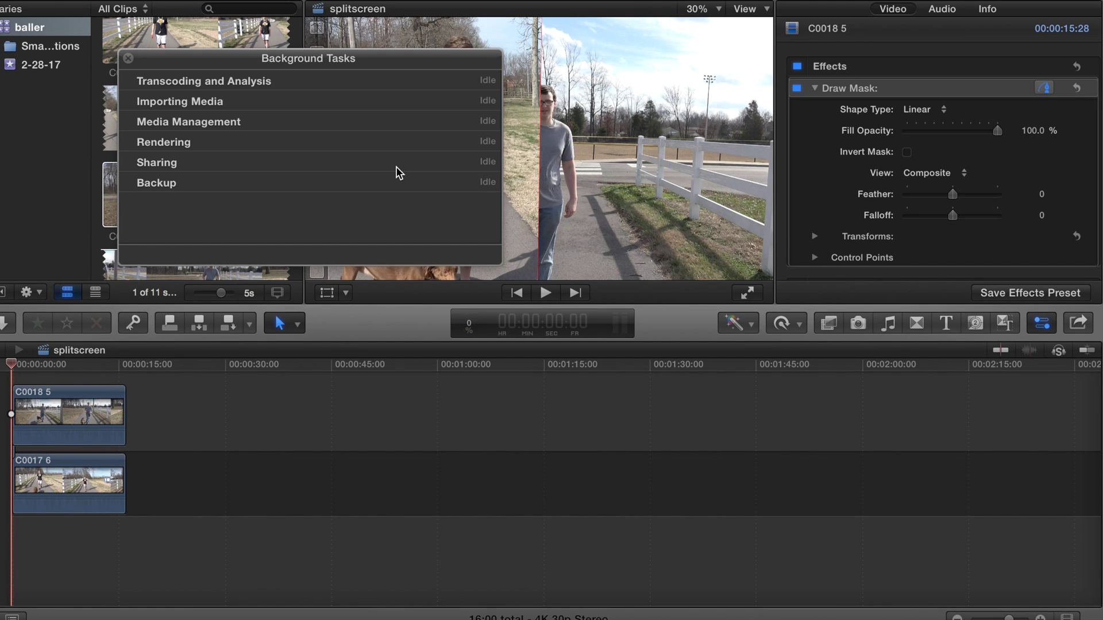
# Dismiss Background Tasks and play through the finished C0017 6 / C0018 5 split-screen walk.
pyautogui.click(127, 59)
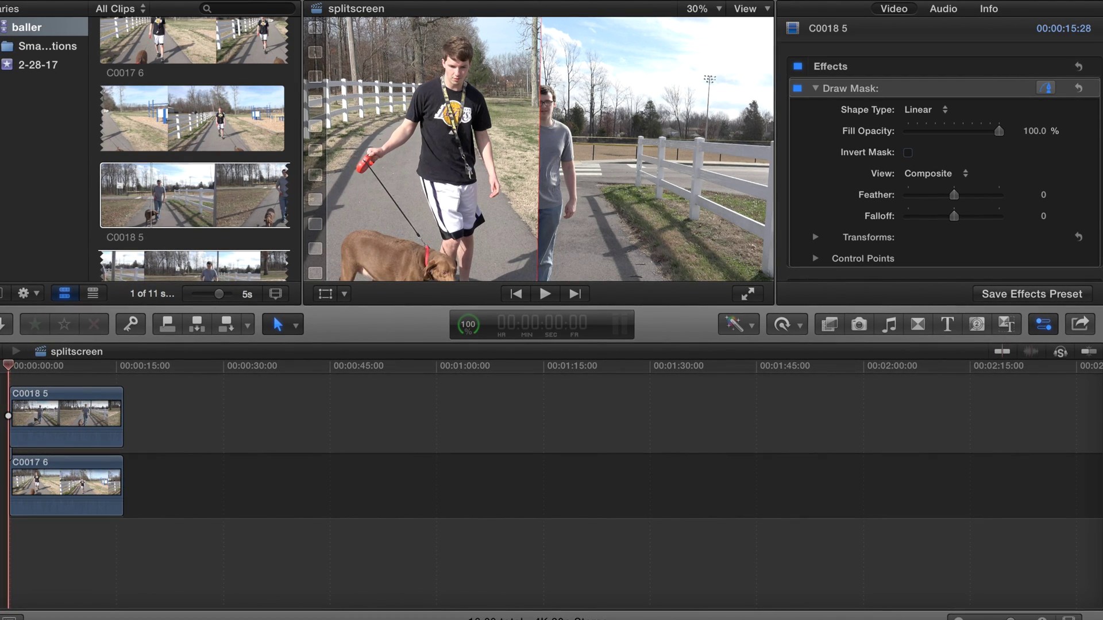
pyautogui.press('space')
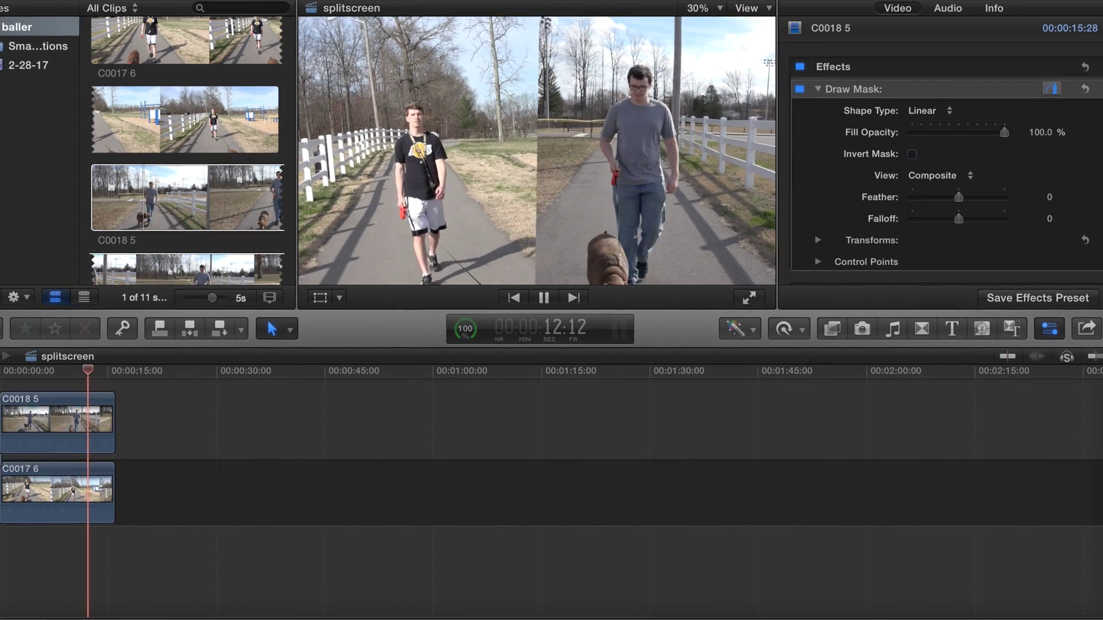
pyautogui.press('space')
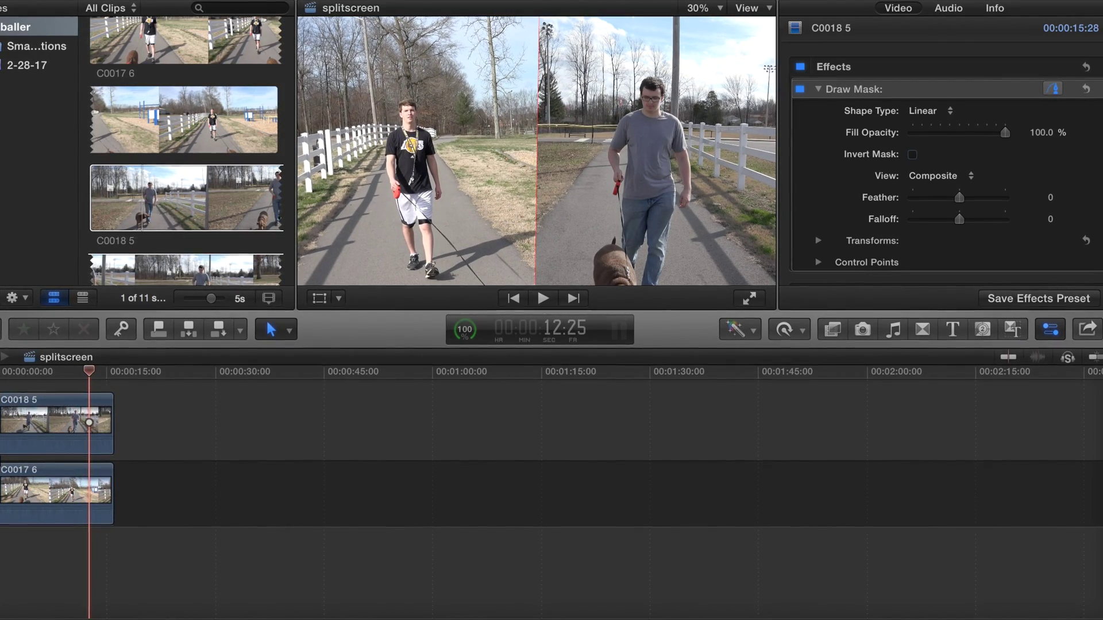